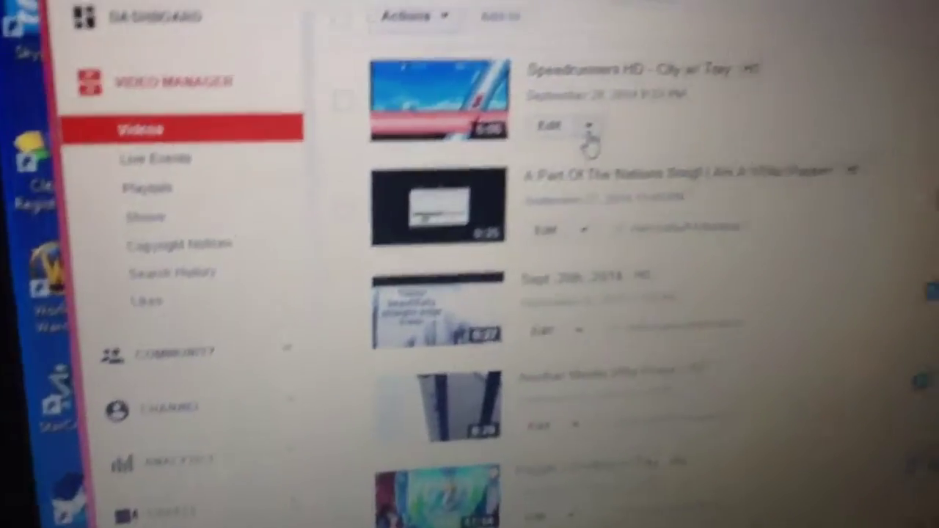
# Open the Edit dropdown for the first video, 'Speedrunners HD - City w/ Trey'
pyautogui.click(522, 170)
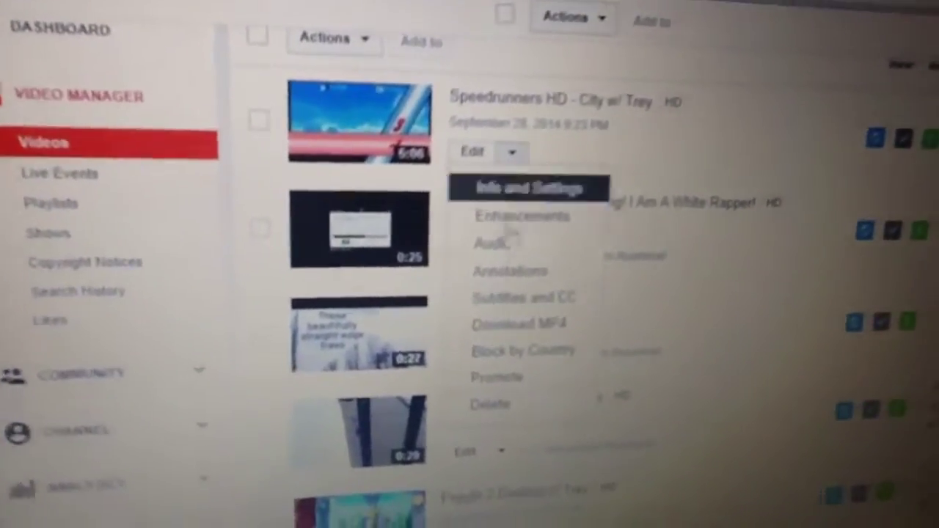